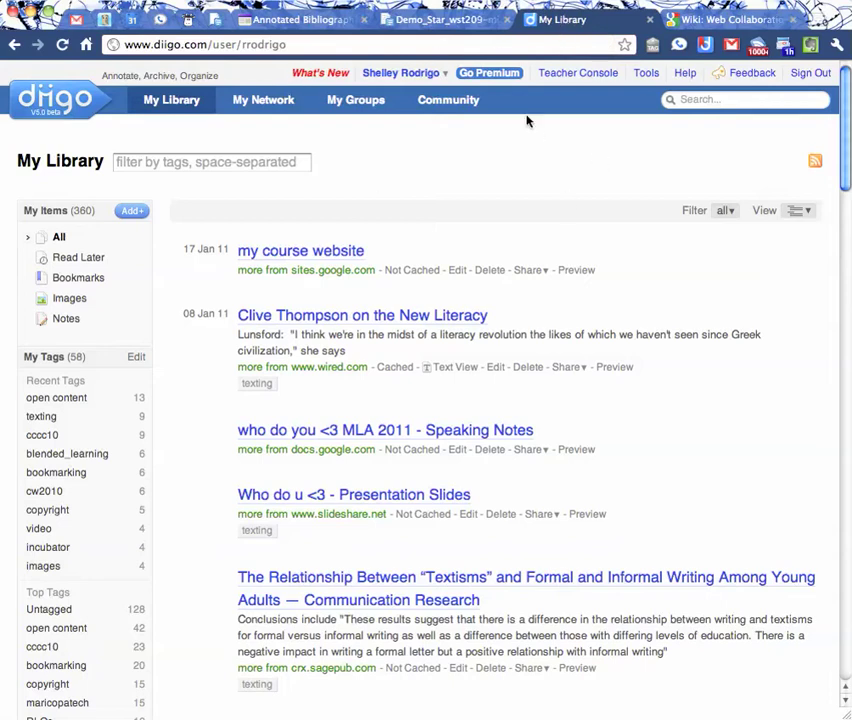
# Step: View the Diigo Extension for Chrome page among the tools and return to the library
pyautogui.click(647, 75)
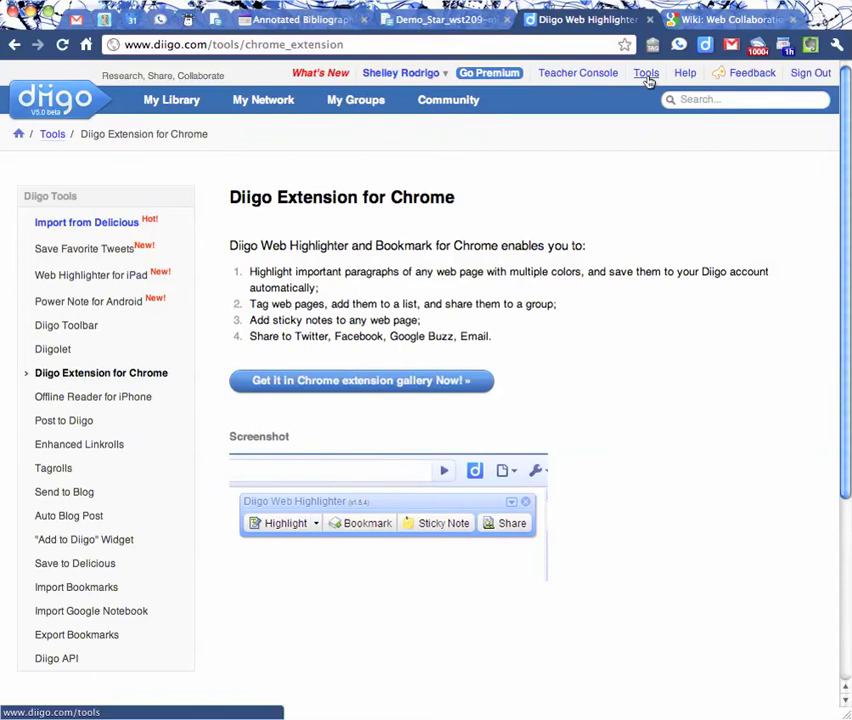
pyautogui.click(188, 105)
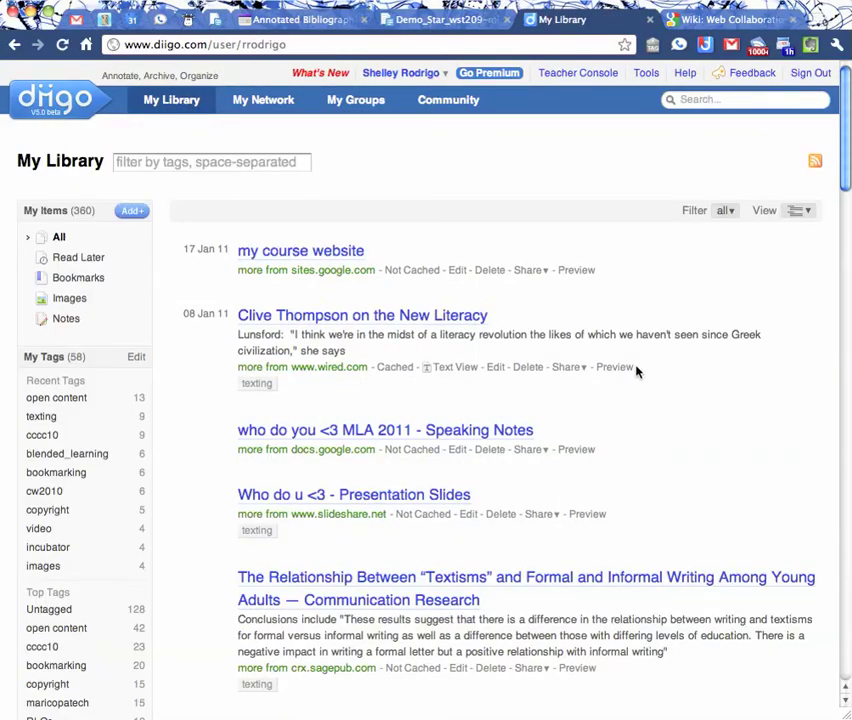
# Step: Bookmark the Wiki: Web Collaboration Google Books page with the Diigo extension using the tag eng102, and refresh the Diigo library
pyautogui.click(722, 13)
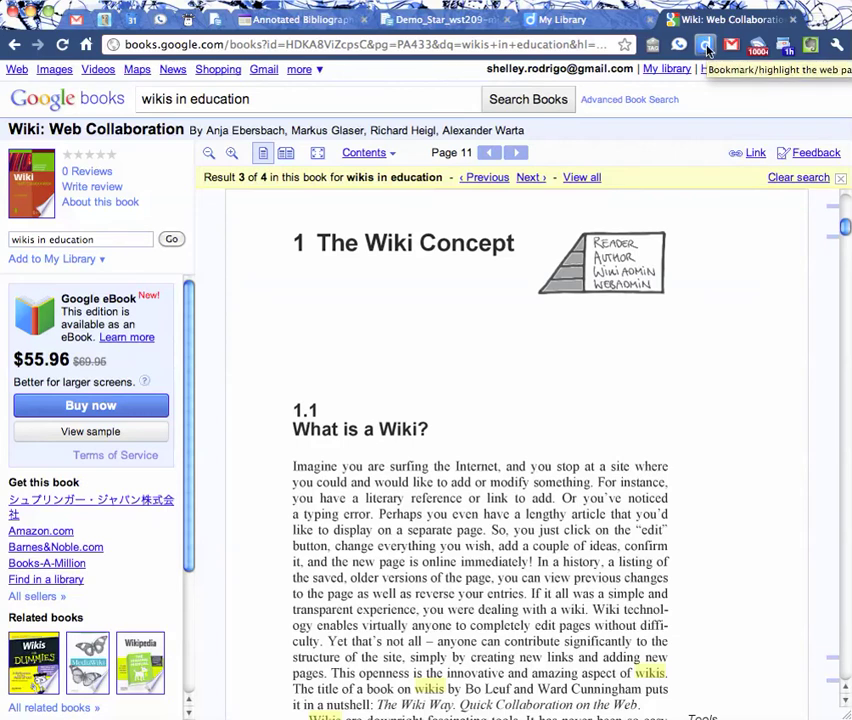
pyautogui.click(707, 48)
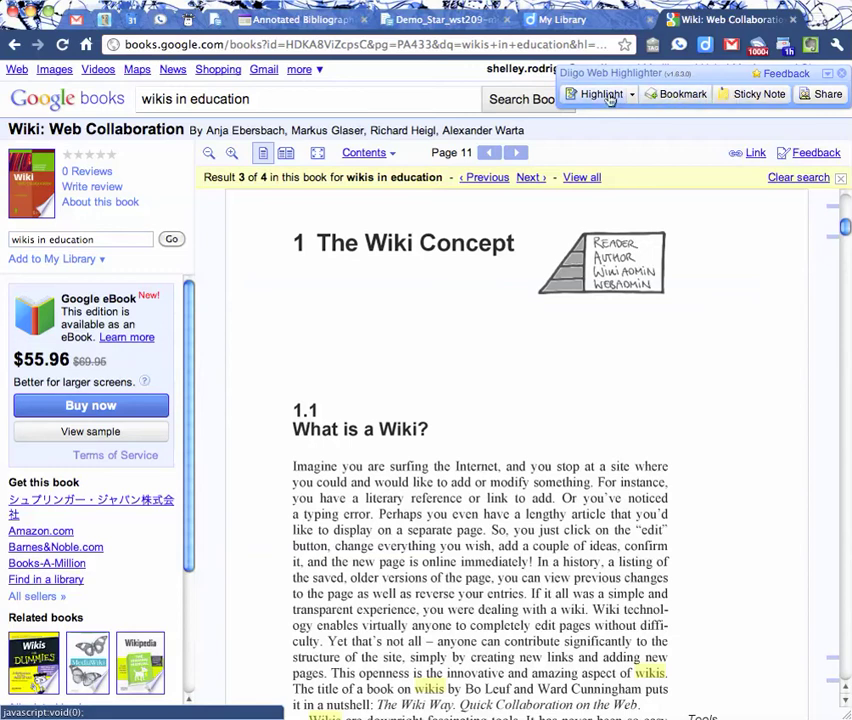
pyautogui.click(679, 97)
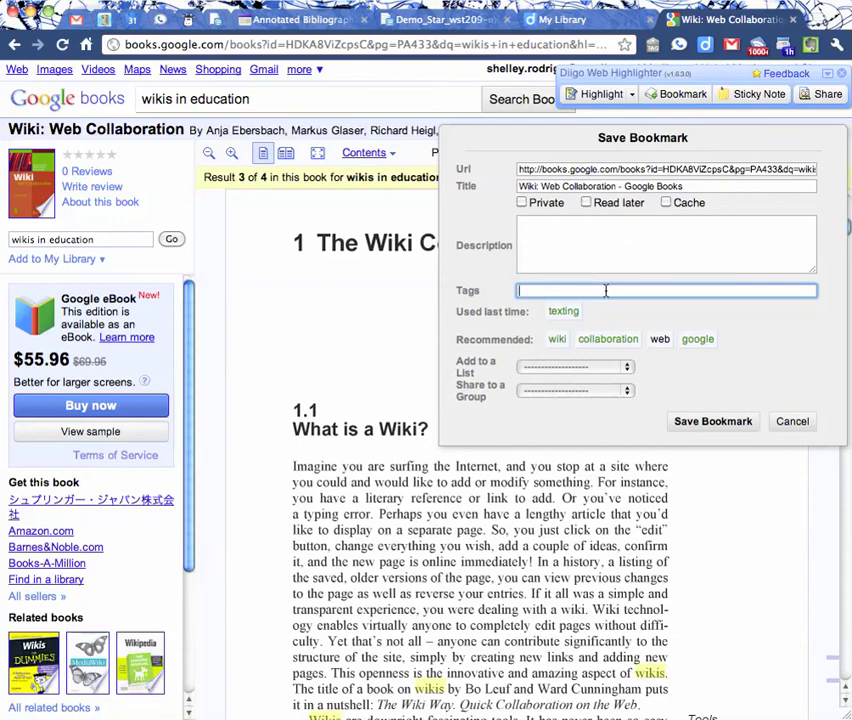
pyautogui.write('eng102')
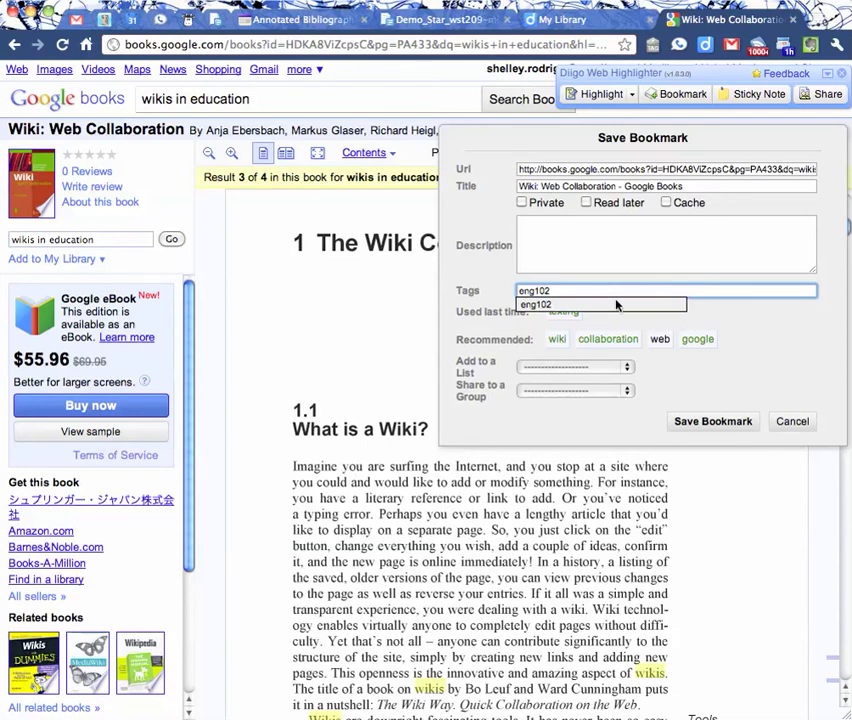
pyautogui.click(717, 428)
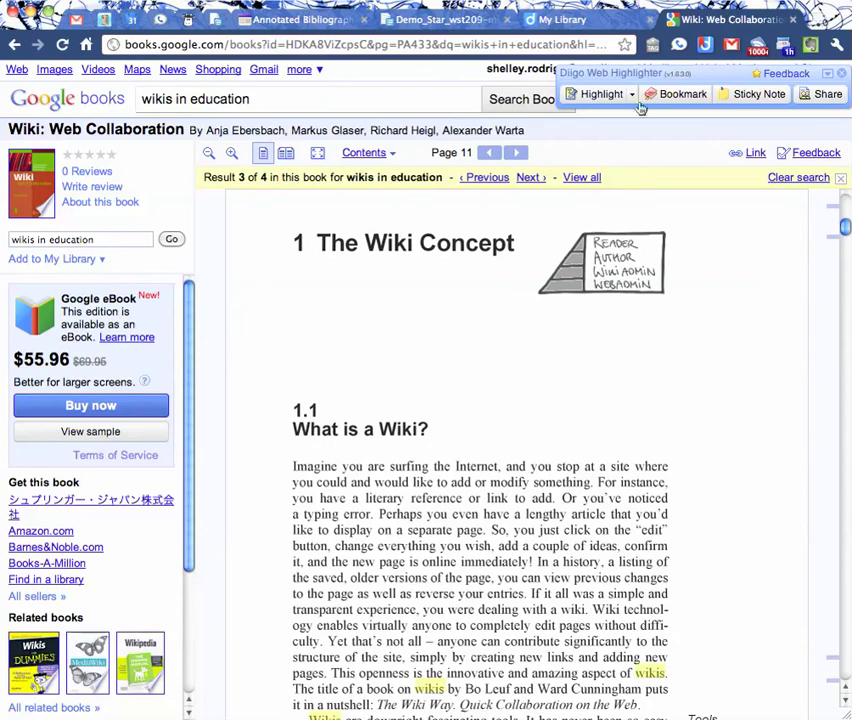
pyautogui.click(572, 17)
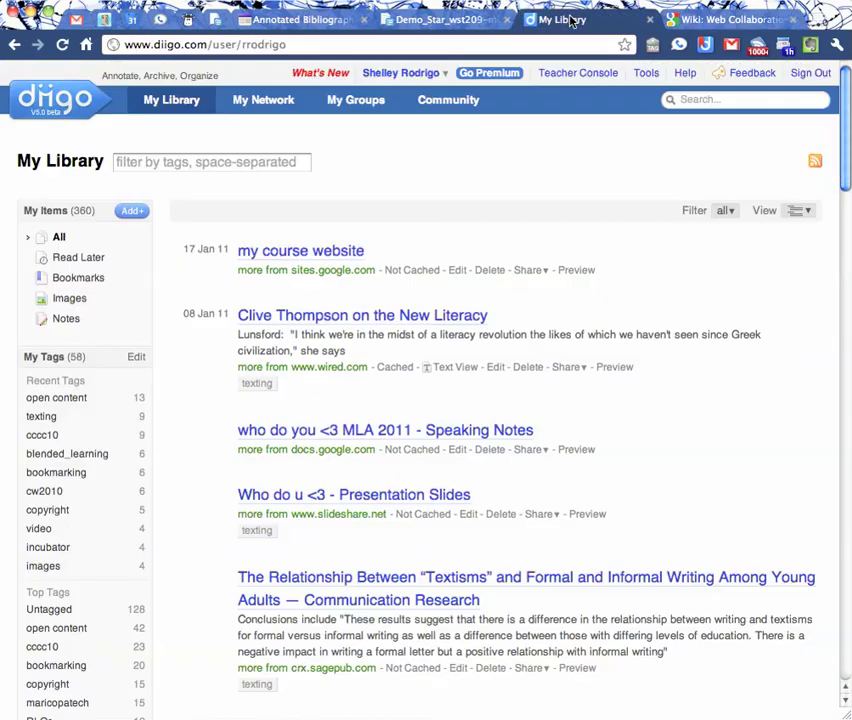
pyautogui.click(61, 44)
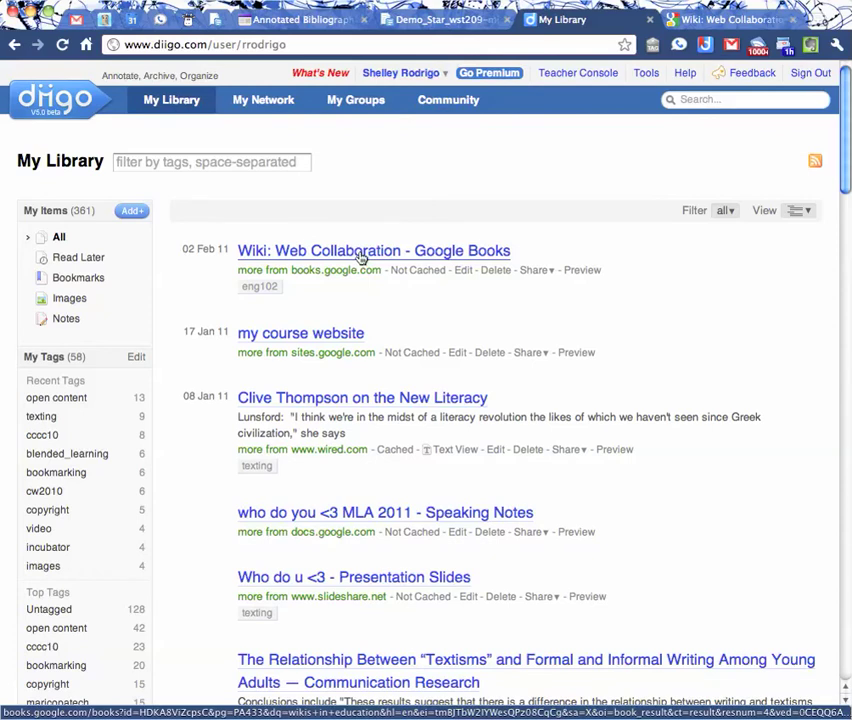
# Step: Enter the placeholder citation "Author's Last Name, T. (20??). Title...etc." in the description of the Wiki: Web Collaboration bookmark
pyautogui.click(463, 272)
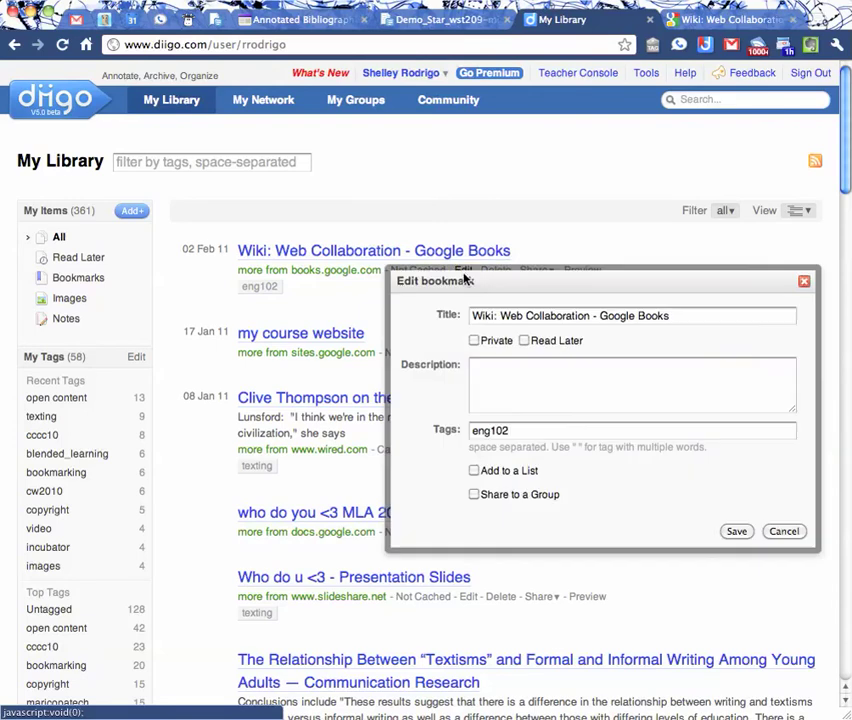
pyautogui.moveTo(485, 287); pyautogui.dragTo(245, 137)
pyautogui.click(289, 228)
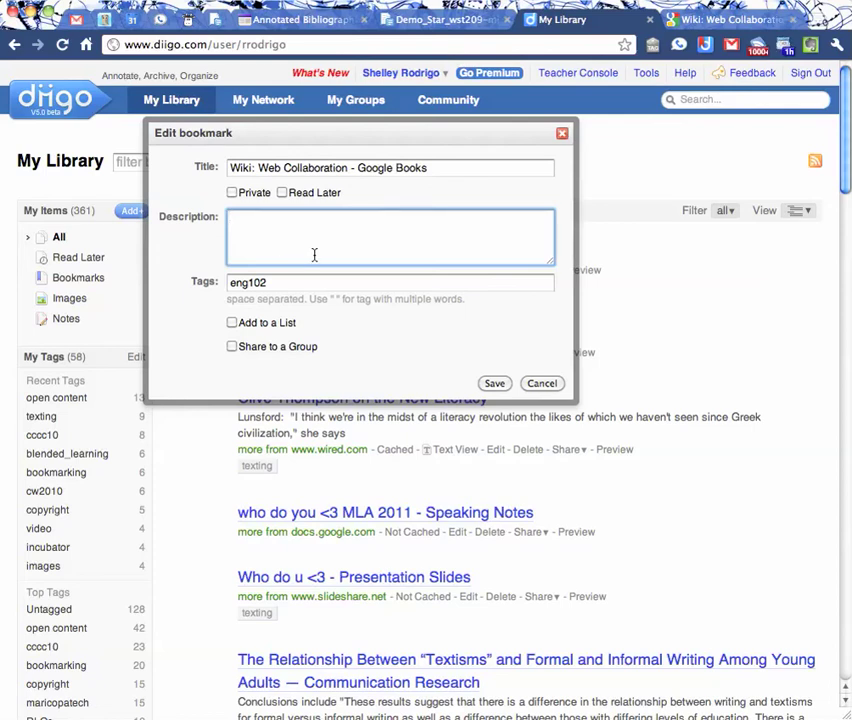
pyautogui.write('Austho')
pyautogui.press('BackSpace')
pyautogui.press('BackSpace')
pyautogui.press('BackSpace')
pyautogui.press('BackSpace')
pyautogui.write("thor's Last Name.")
pyautogui.write(' T.')
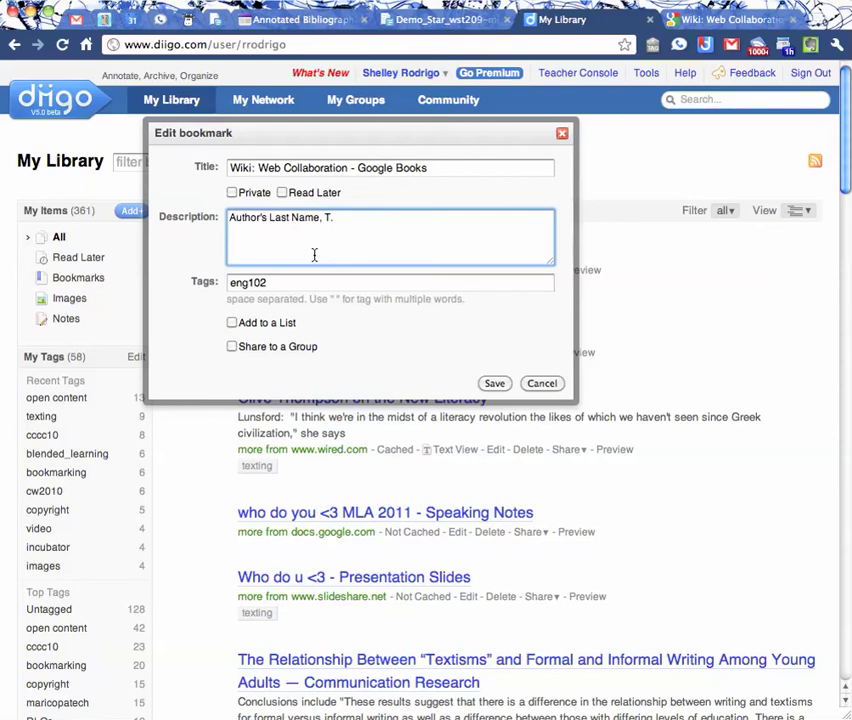
pyautogui.write(' (200')
pyautogui.press('BackSpace')
pyautogui.write('??). Title...etc.')
# Step: Below the citation, add the lines "Summary", "How/why useful to project?" and "How/why credible?" and save the bookmark
pyautogui.press('Return')
pyautogui.write('Summary')
pyautogui.press('Return')
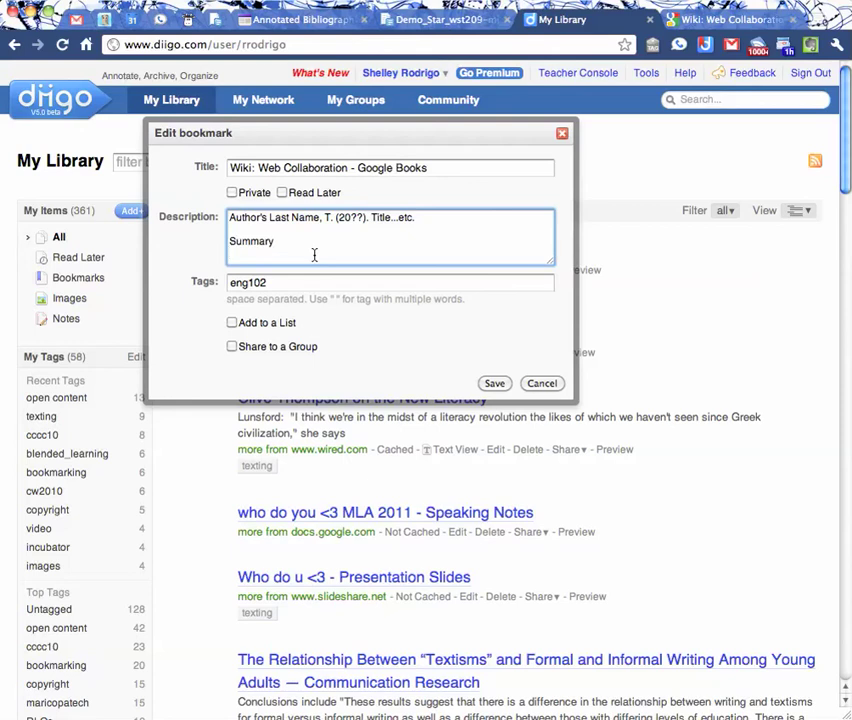
pyautogui.write('How/why useful t')
pyautogui.write('o project?')
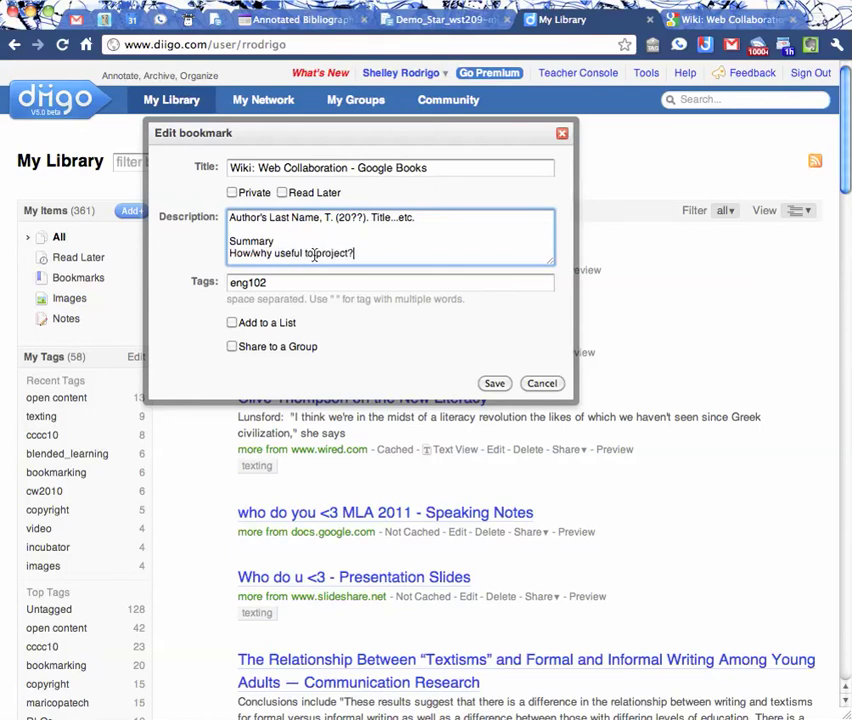
pyautogui.press('Return')
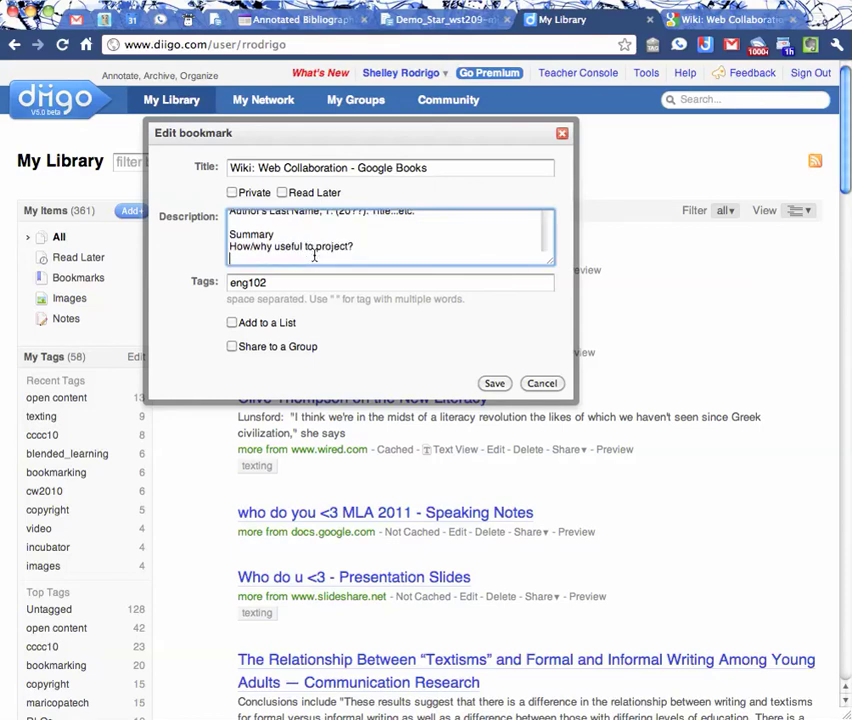
pyautogui.write('How/why credible?')
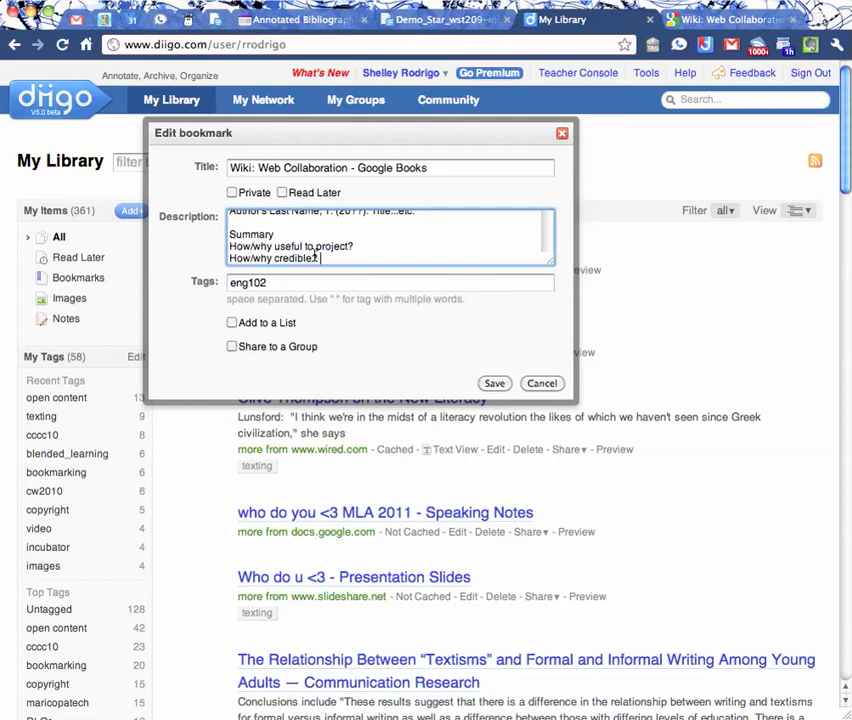
pyautogui.click(494, 385)
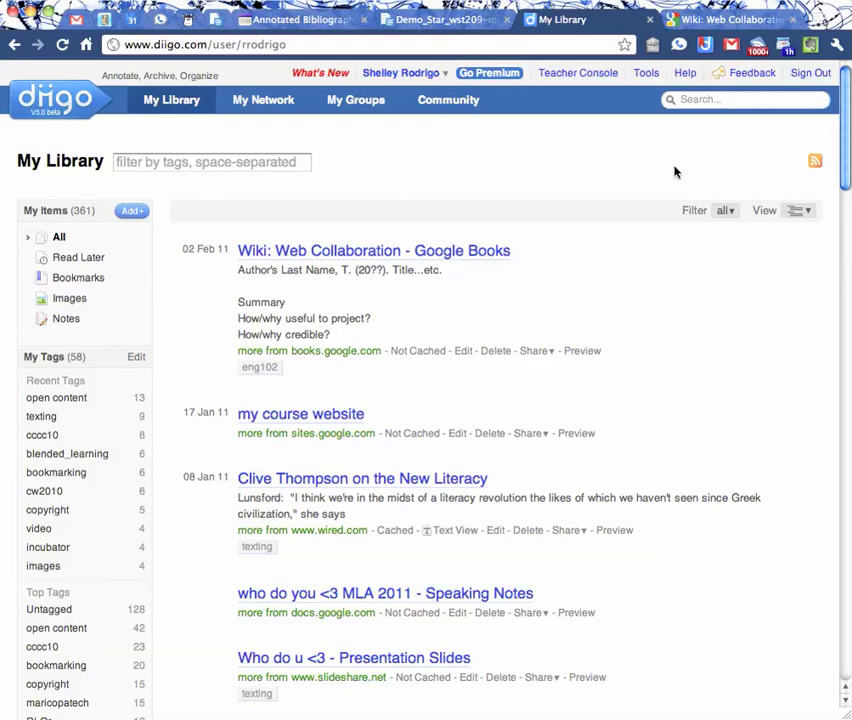
# Step: Try adding a bookmark manually with the Google Books page's copied address as its URL, and return to the refreshed library without saving
pyautogui.click(730, 19)
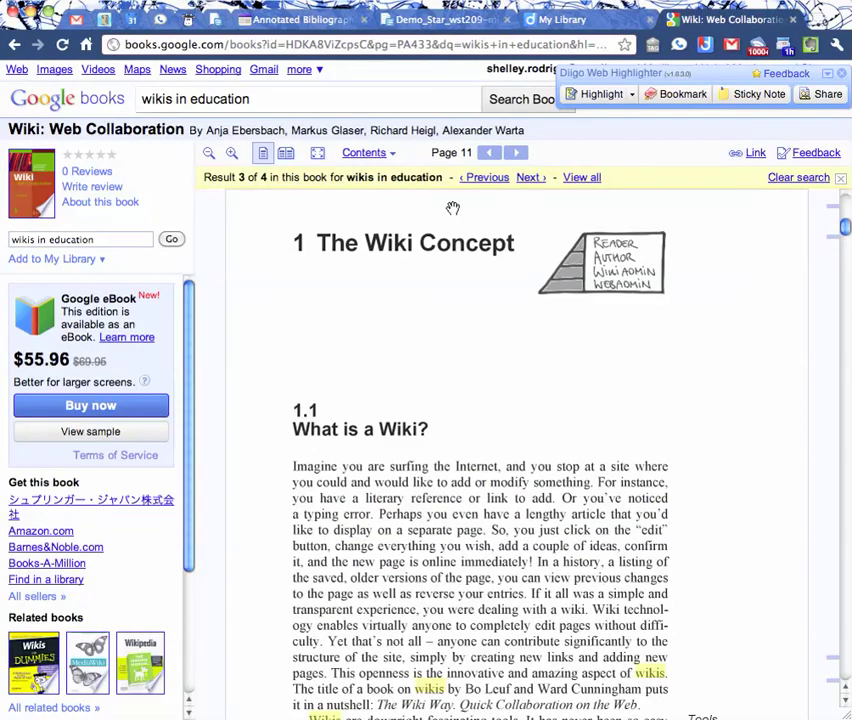
pyautogui.click(371, 46)
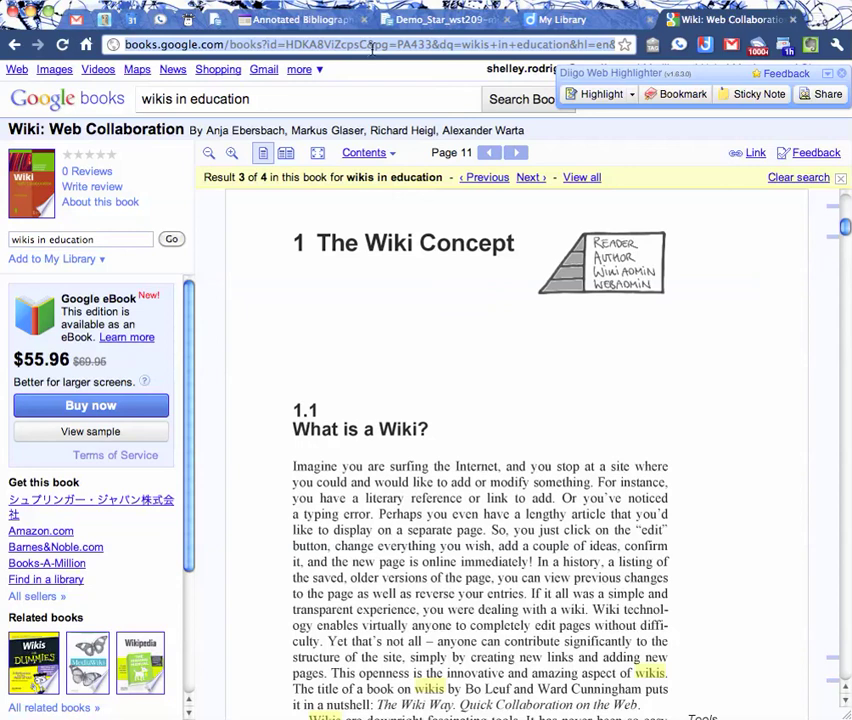
pyautogui.rightClick(371, 47)
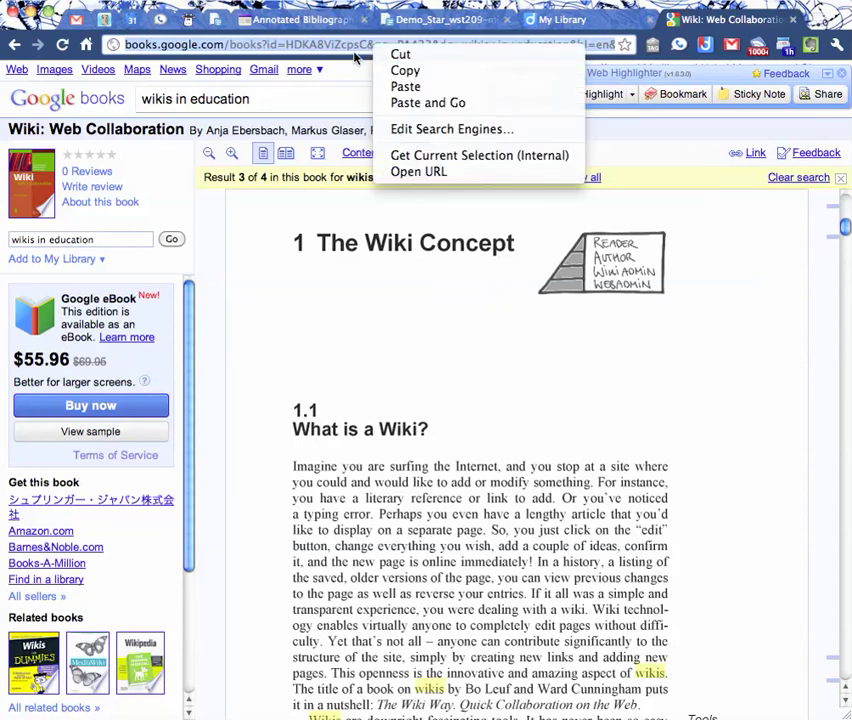
pyautogui.click(354, 49)
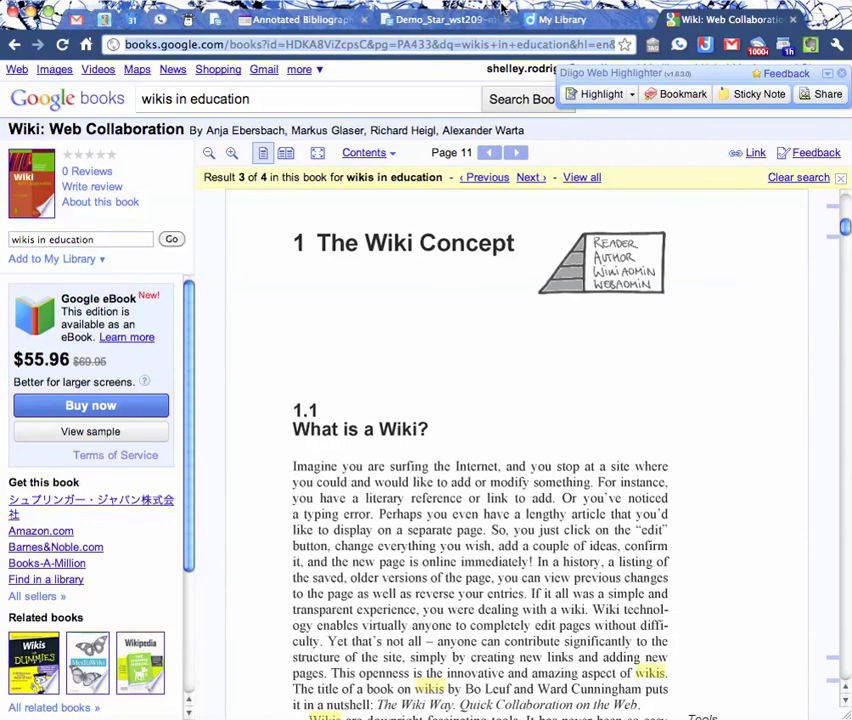
pyautogui.click(579, 26)
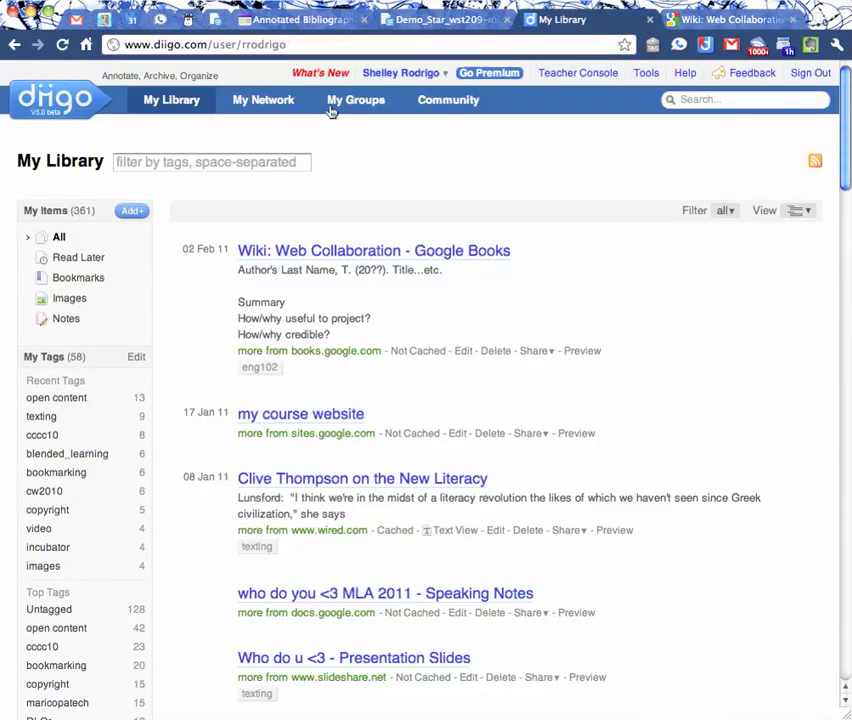
pyautogui.click(132, 213)
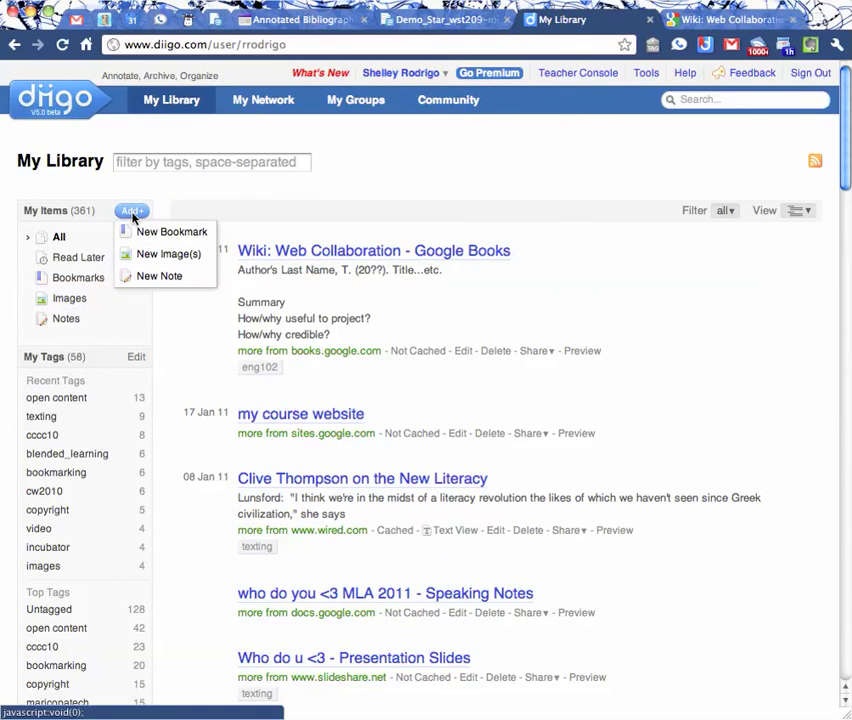
pyautogui.click(150, 231)
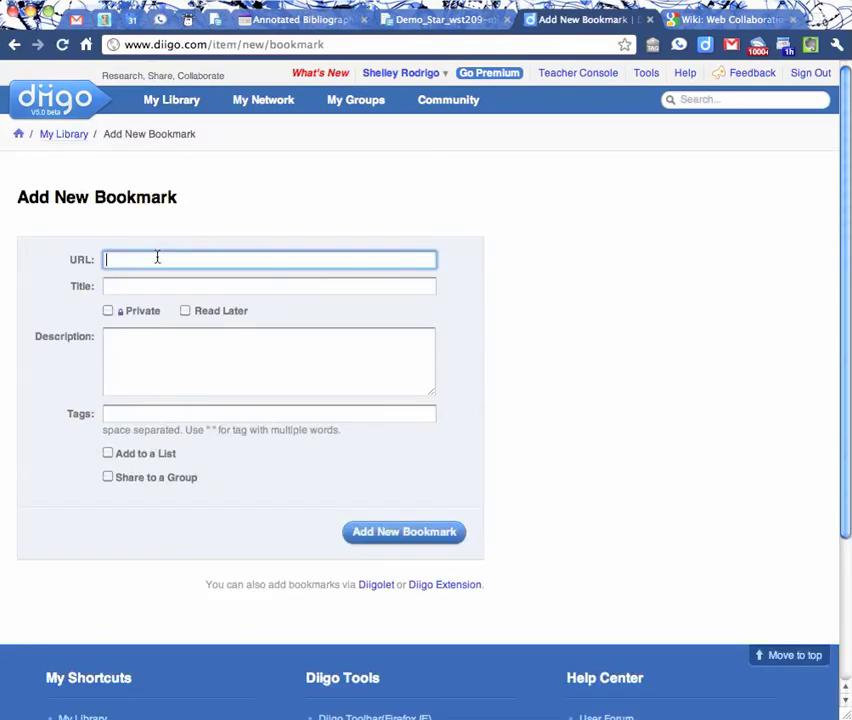
pyautogui.press('super+v')
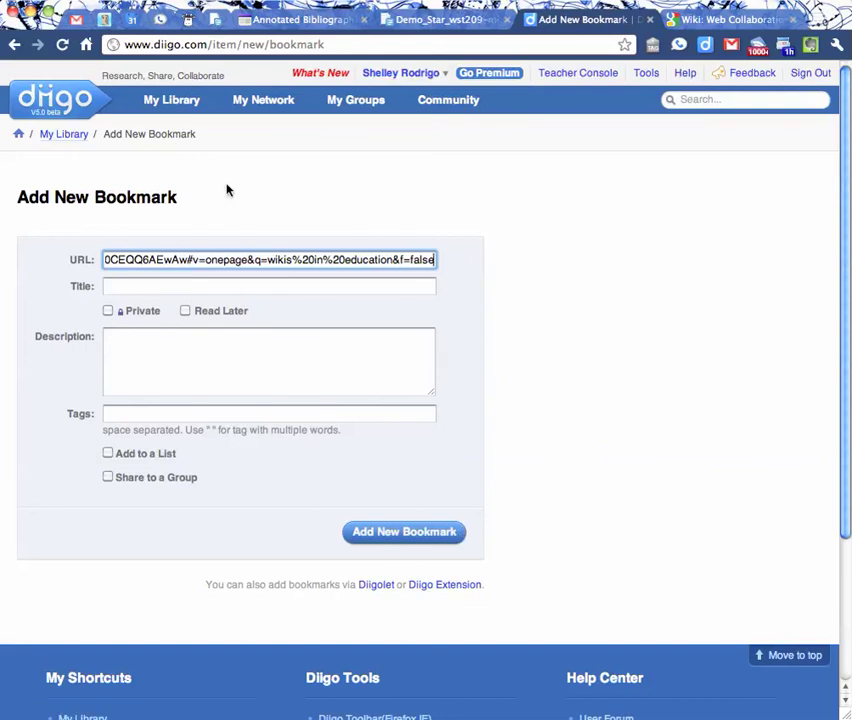
pyautogui.click(14, 44)
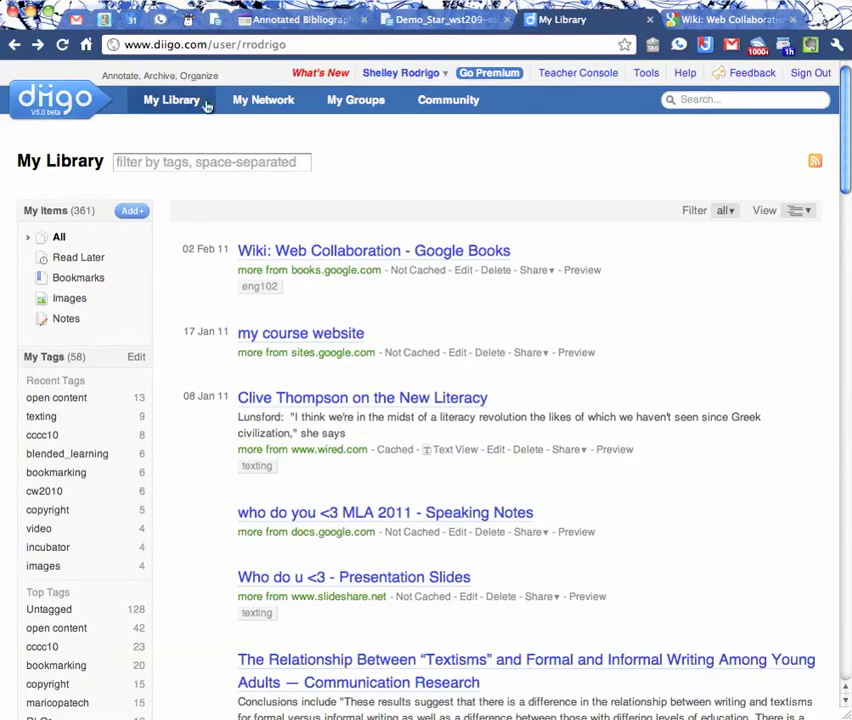
pyautogui.click(62, 44)
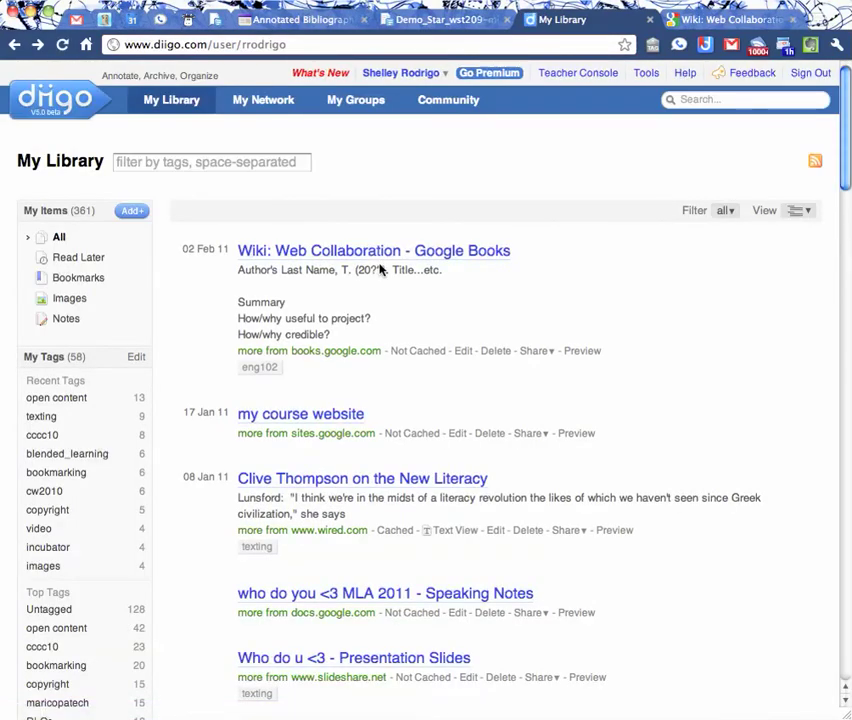
# Step: Open the Wiki: Web Collaboration bookmark for editing
pyautogui.click(459, 356)
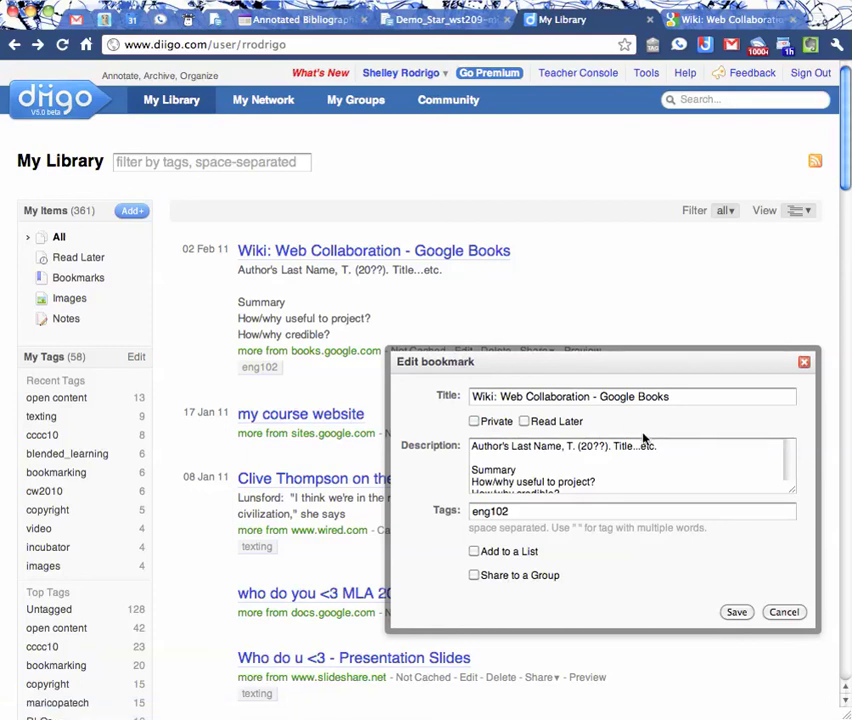